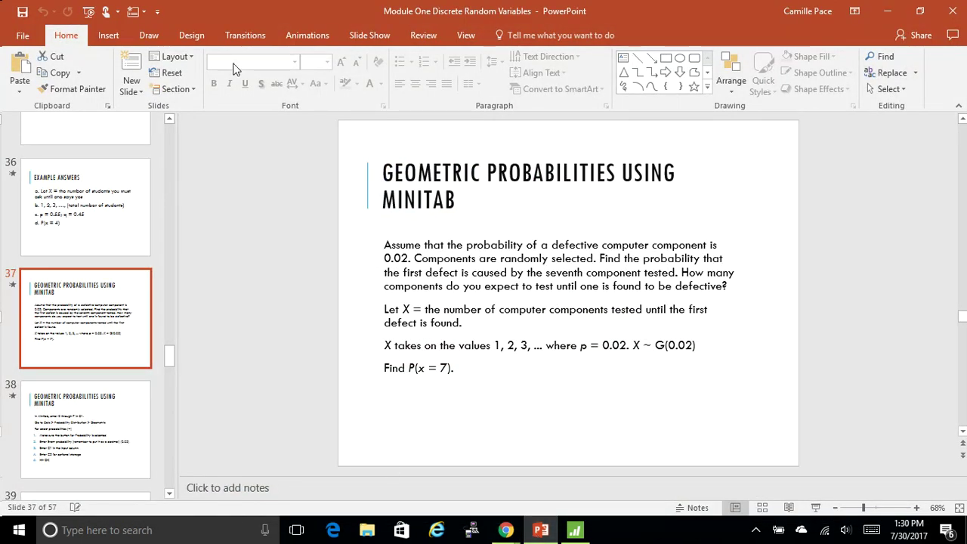
# Step: Display PowerPoint slide 38, which lists the Minitab steps for geometric probabilities
pyautogui.click(352, 37)
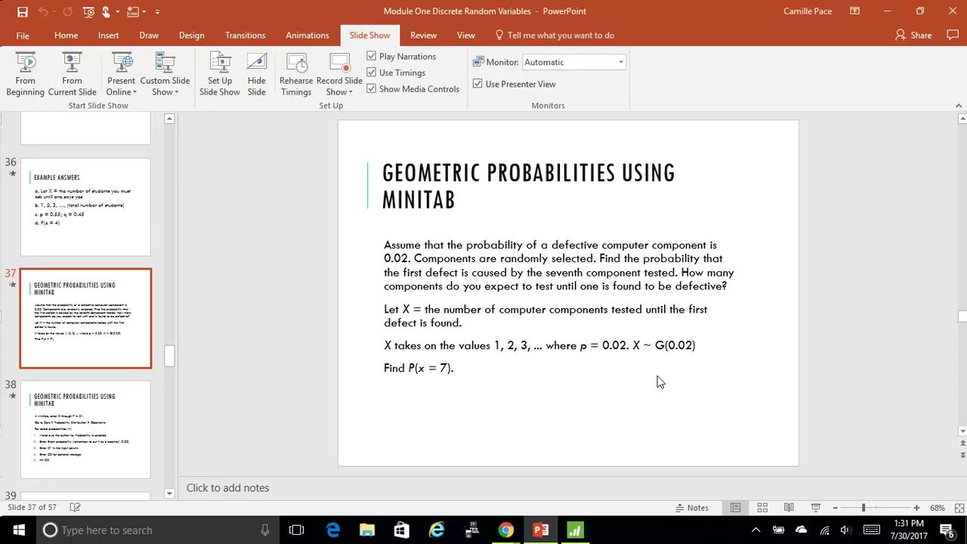
pyautogui.click(67, 464)
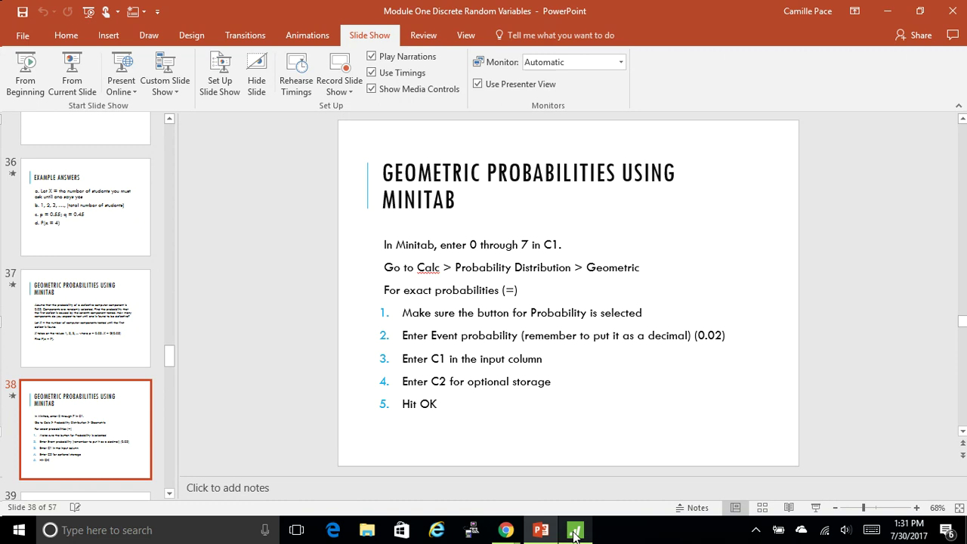
pyautogui.moveTo(573, 534)
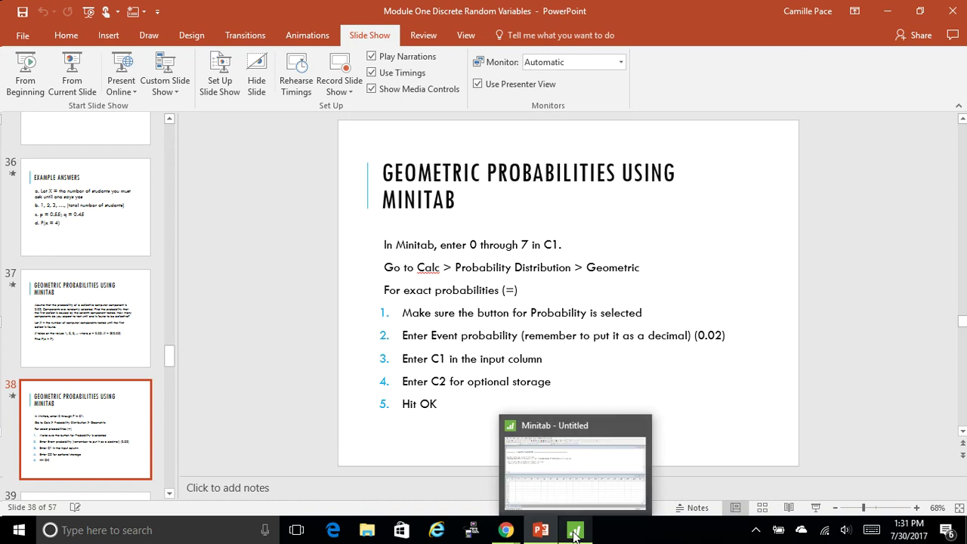
pyautogui.rightClick(574, 533)
pyautogui.press('Escape')
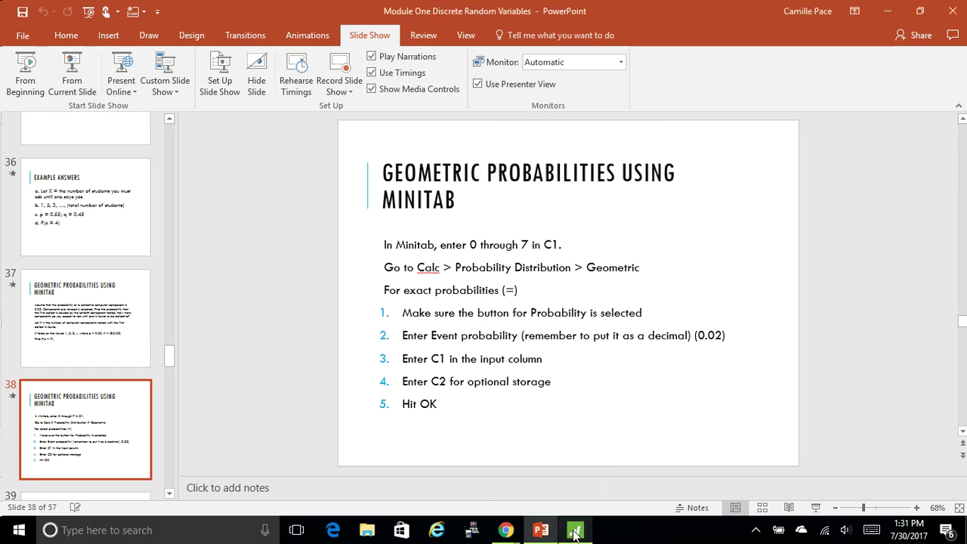
# Step: In Minitab, enter the values 0, 1, 2, 3, 4, 5, 6, 7 down column C1
pyautogui.click(574, 533)
pyautogui.click(64, 332)
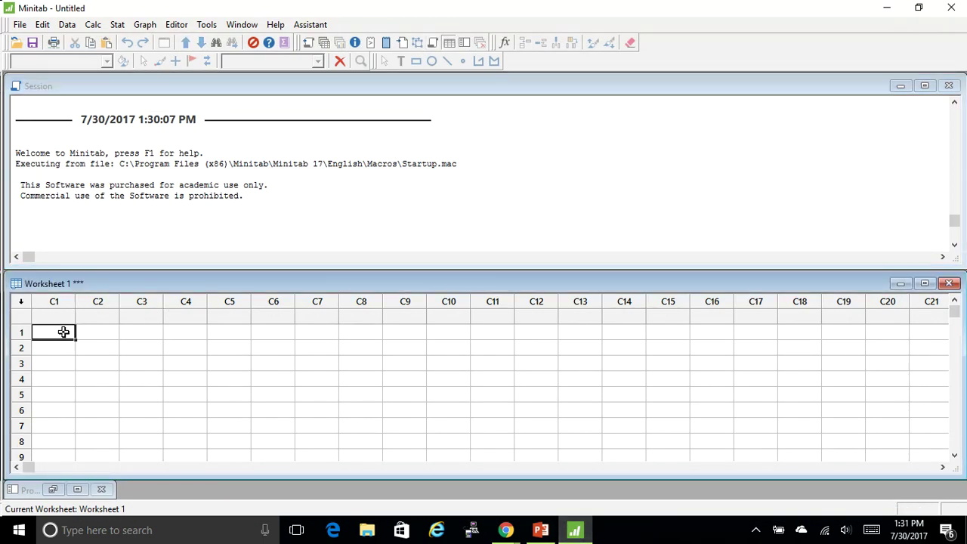
pyautogui.write('0')
pyautogui.press('Return')
pyautogui.write('1')
pyautogui.press('Return')
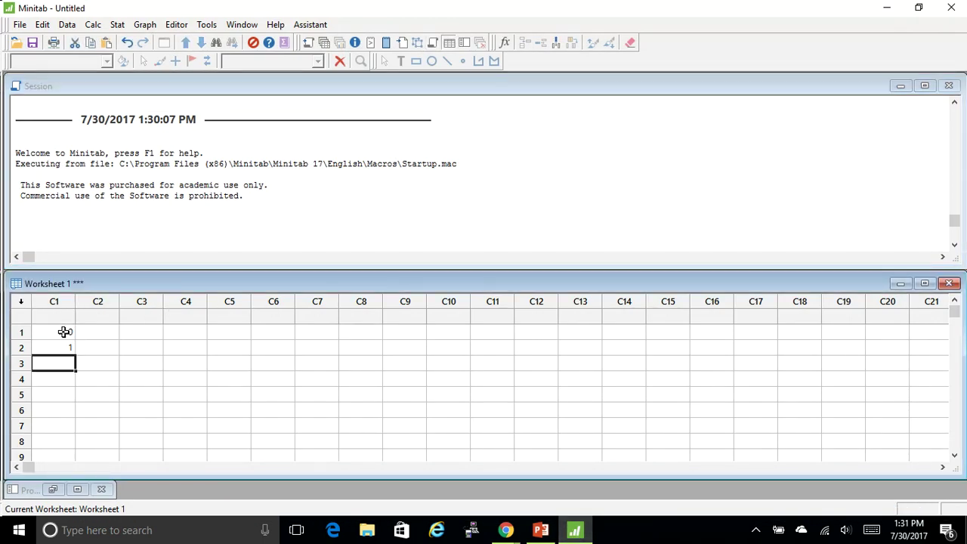
pyautogui.write('2')
pyautogui.press('Return')
pyautogui.write('3')
pyautogui.press('Return')
pyautogui.write('4')
pyautogui.press('Return')
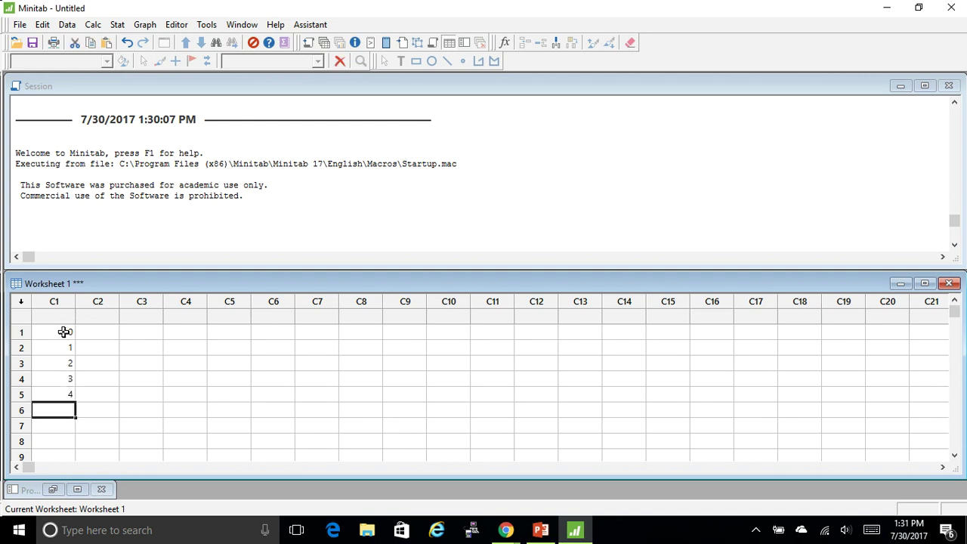
pyautogui.write('5')
pyautogui.press('Return')
pyautogui.write('6')
pyautogui.press('Return')
pyautogui.write('7')
pyautogui.press('Return')
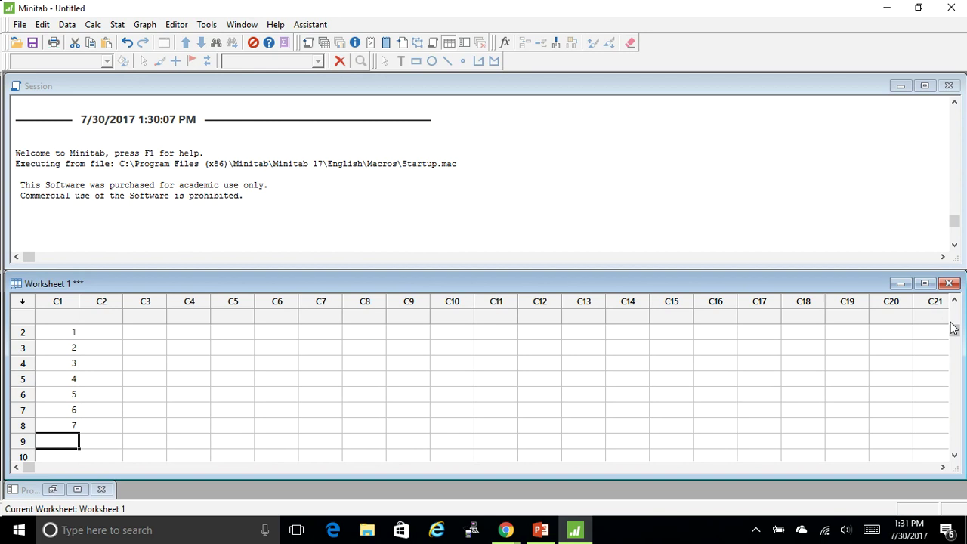
# Step: Name column C1 'X'
pyautogui.scroll(1, 953, 329)
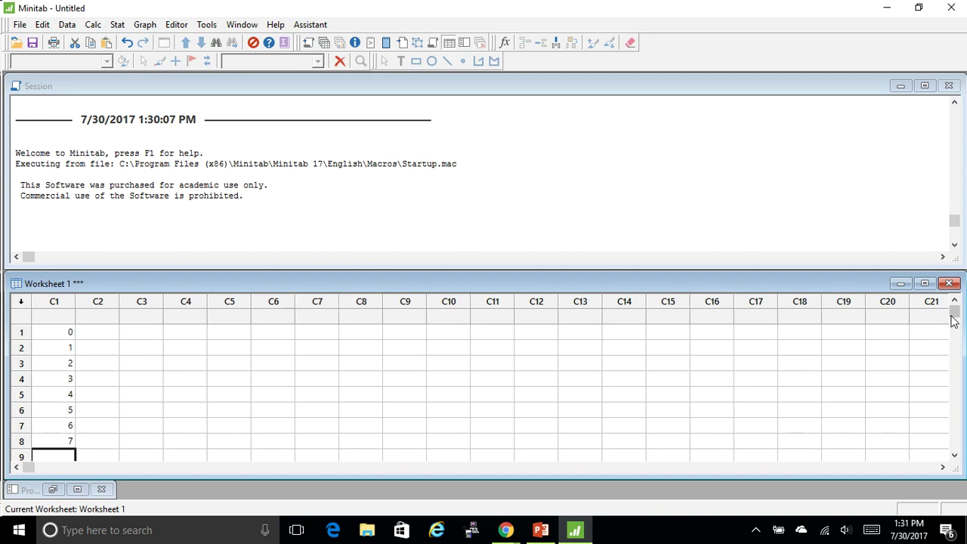
pyautogui.click(51, 318)
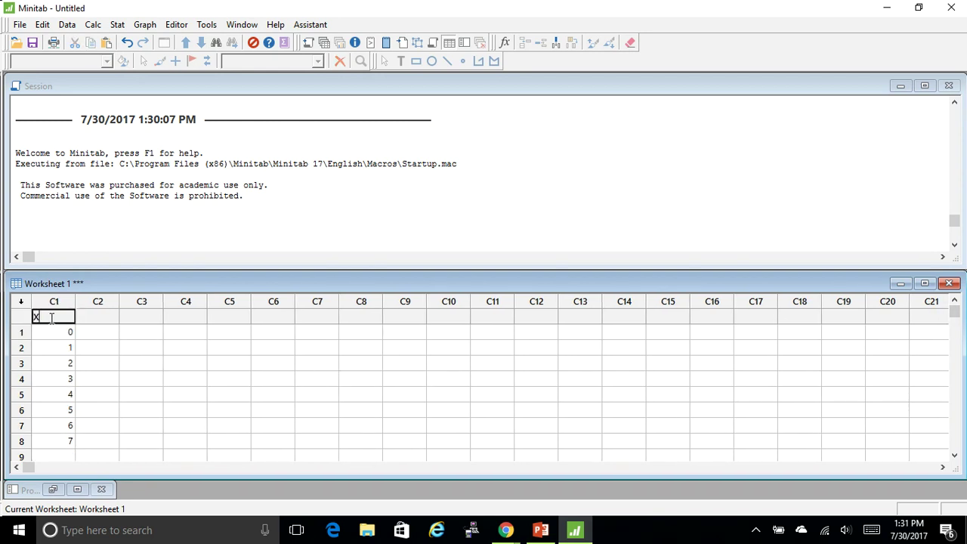
pyautogui.write('X')
pyautogui.click(86, 319)
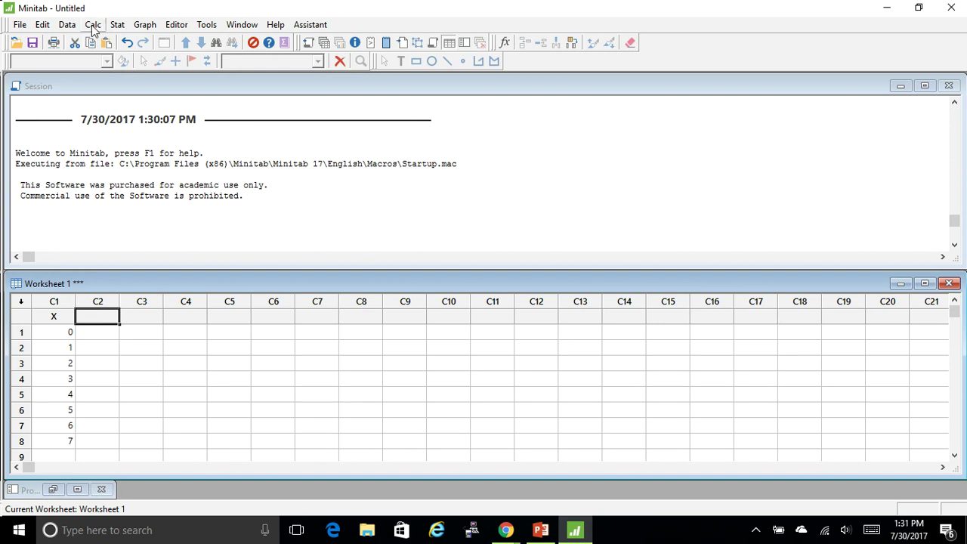
# Step: Set up a geometric distribution for exact probabilities with event probability 0.02
pyautogui.click(93, 25)
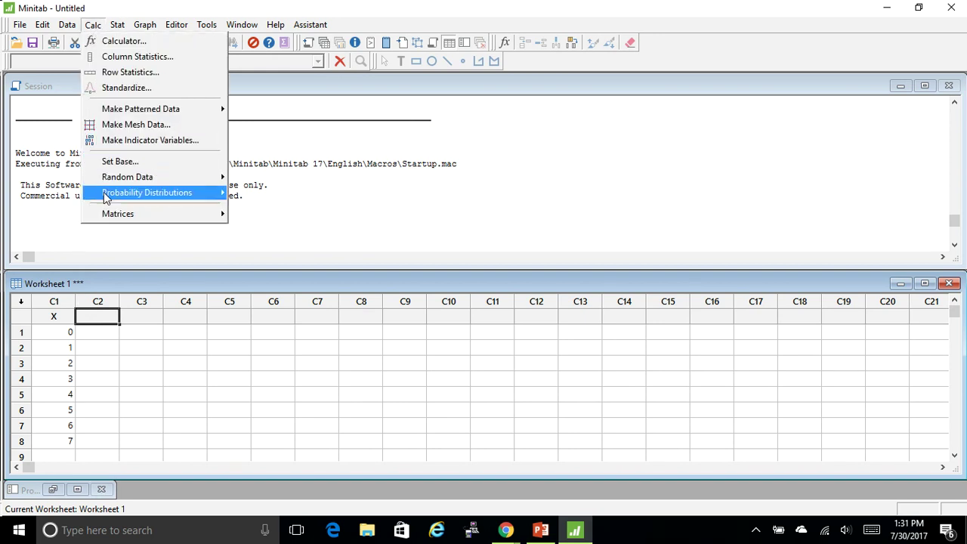
pyautogui.moveTo(106, 193)
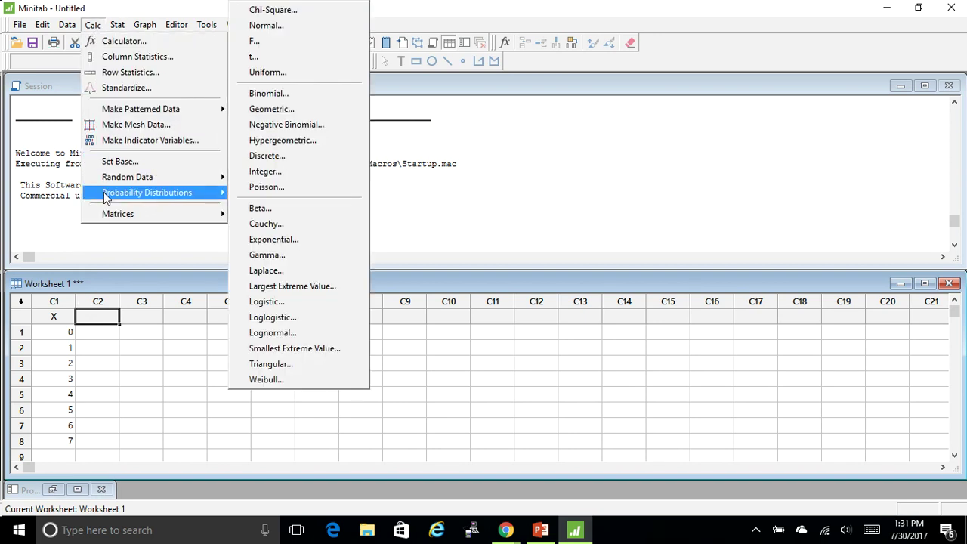
pyautogui.click(286, 110)
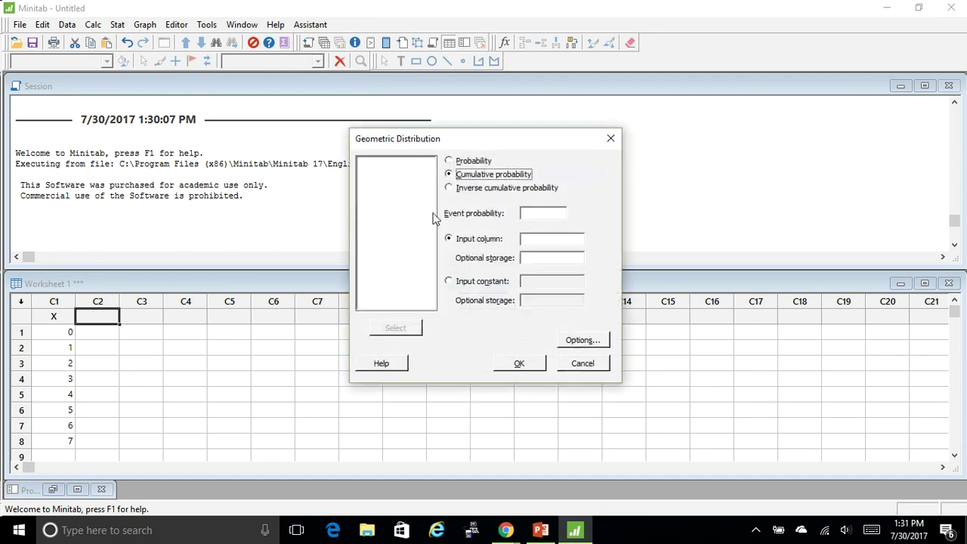
pyautogui.click(449, 161)
pyautogui.click(547, 210)
pyautogui.write('0.02')
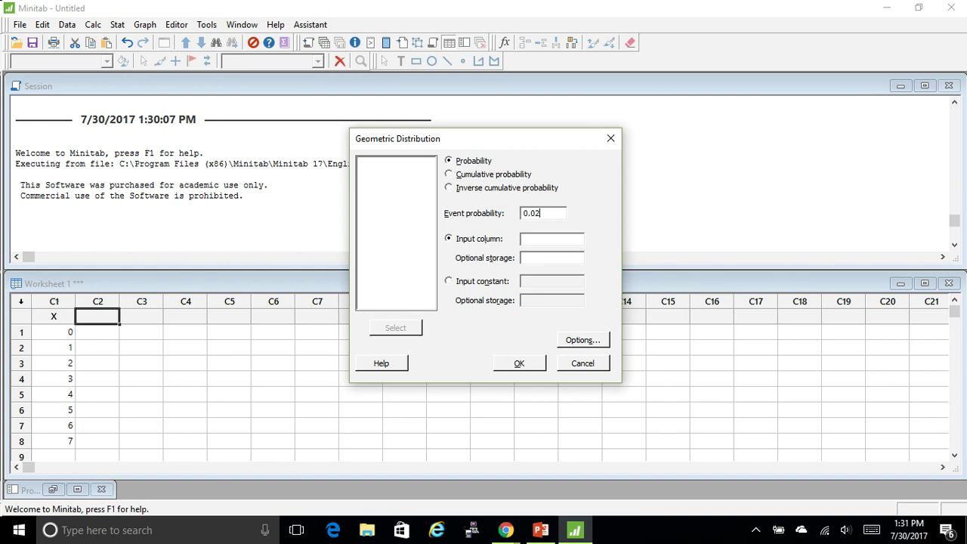
# Step: Use X as the input column, store results in C2, and run the calculation
pyautogui.click(563, 238)
pyautogui.click(370, 165)
pyautogui.doubleClick(370, 165)
pyautogui.click(533, 258)
pyautogui.write('C2')
pyautogui.click(518, 364)
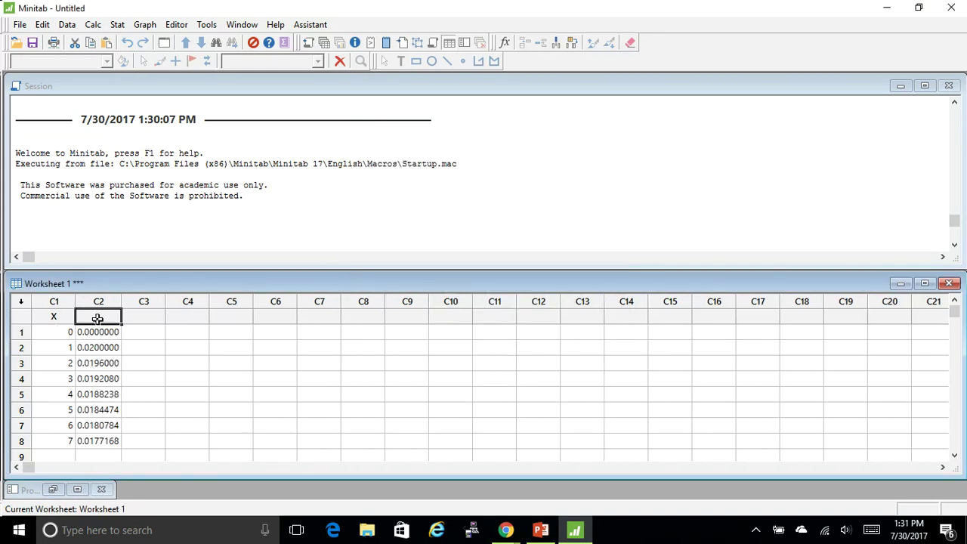
# Step: Name column C2 'Prob', then go through slides 39–40 to slide 41 on cumulative probabilities
pyautogui.write('Prob')
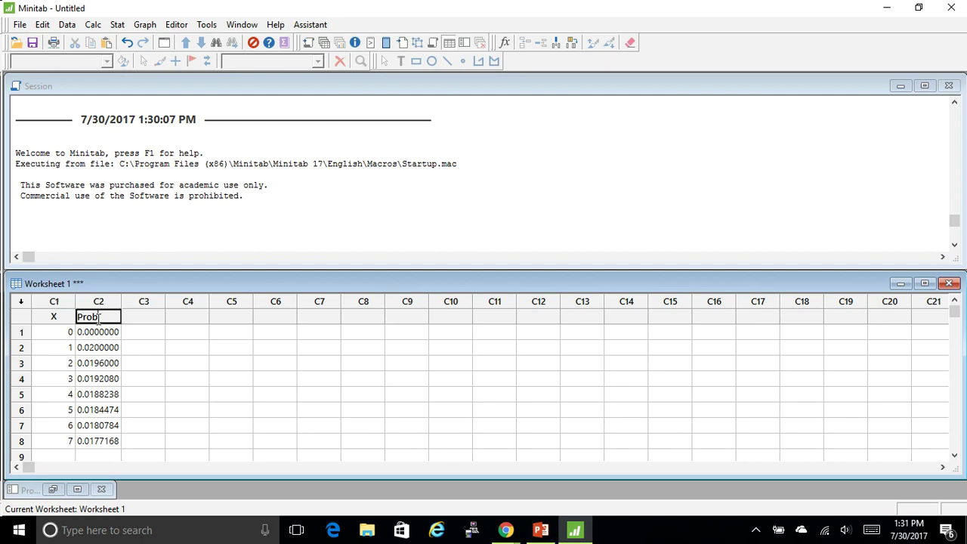
pyautogui.click(132, 318)
pyautogui.click(541, 529)
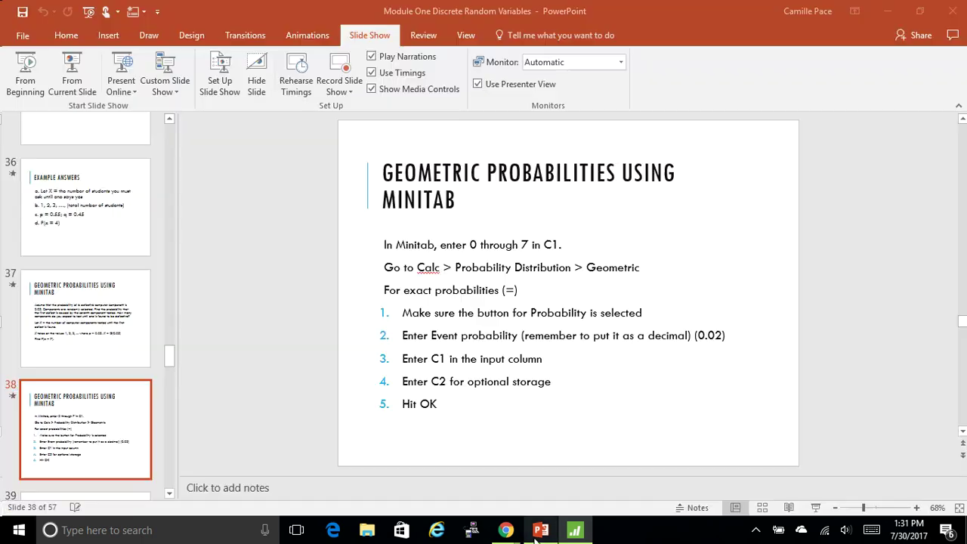
pyautogui.moveTo(170, 360); pyautogui.dragTo(172, 374)
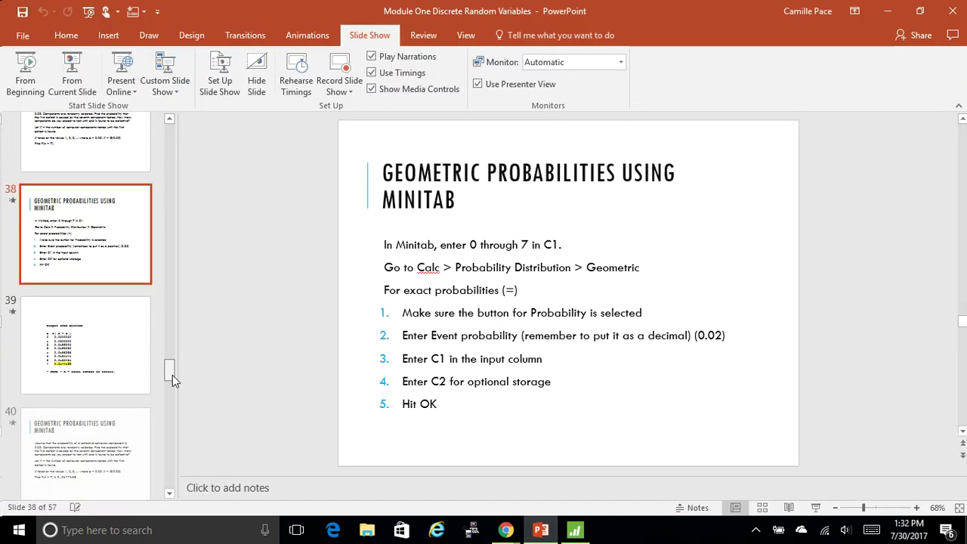
pyautogui.click(88, 305)
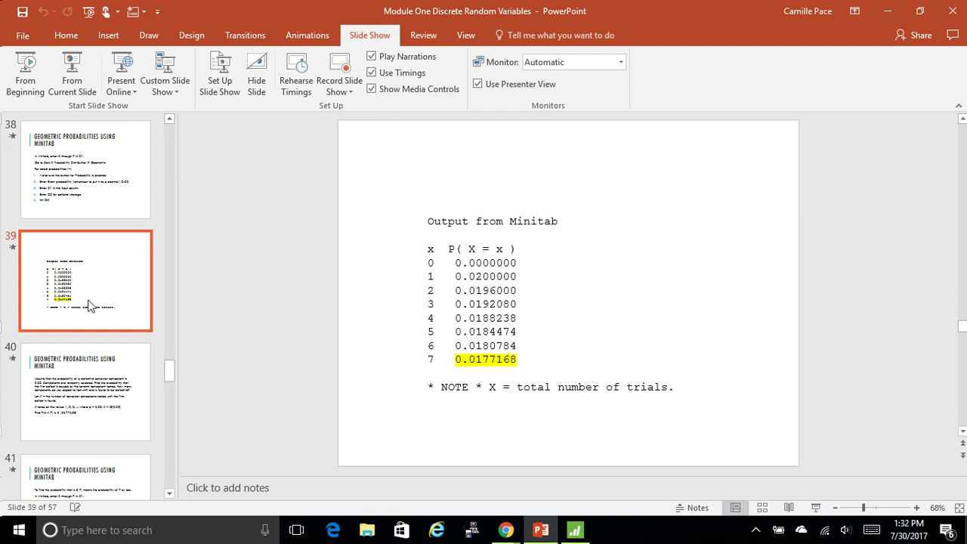
pyautogui.click(96, 392)
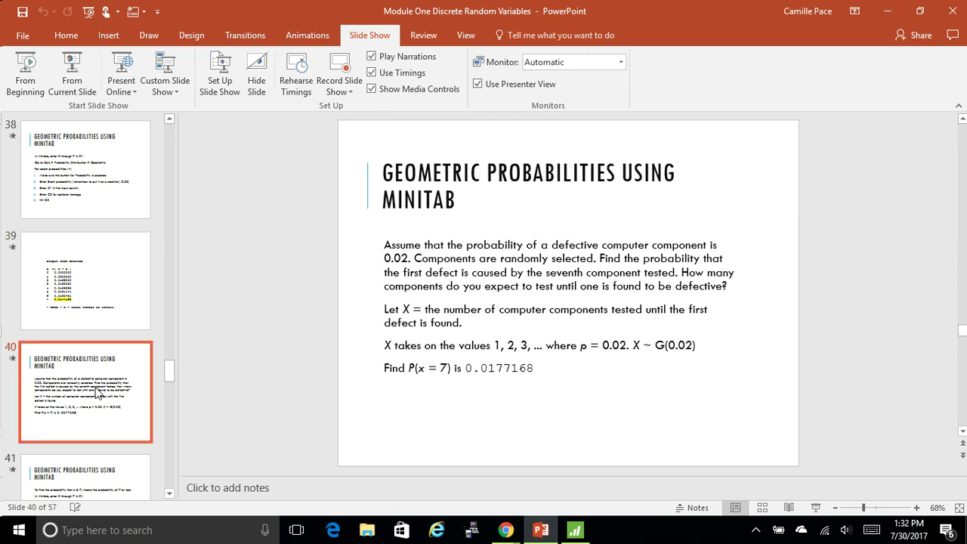
pyautogui.click(88, 462)
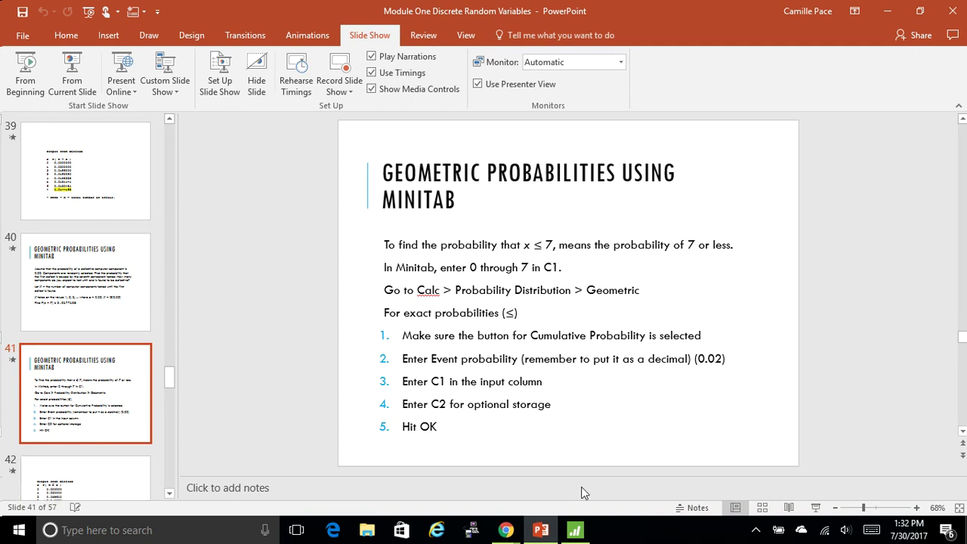
# Step: Recompute C2 as cumulative geometric probabilities with p = 0.02, reaching 0.131874 at x ≤ 7
pyautogui.click(574, 532)
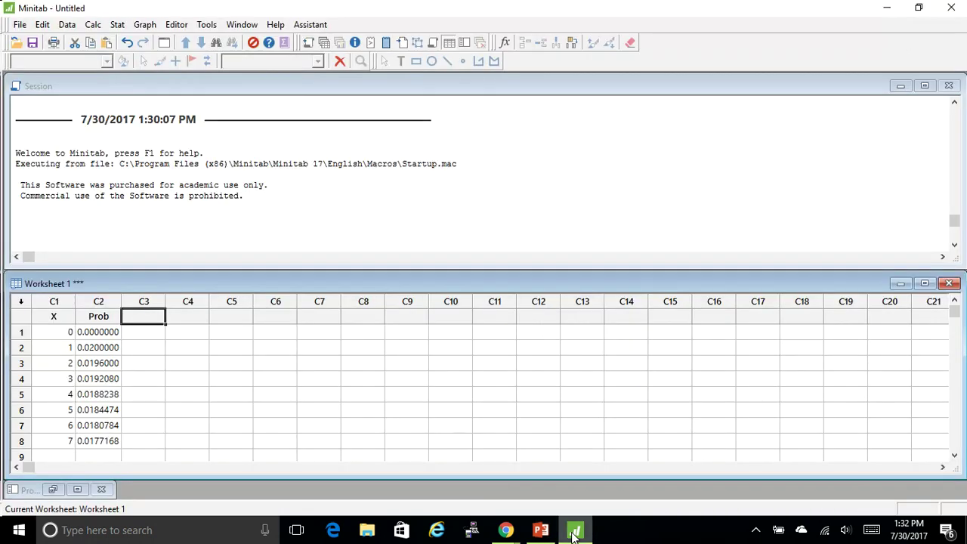
pyautogui.click(91, 25)
pyautogui.moveTo(136, 200)
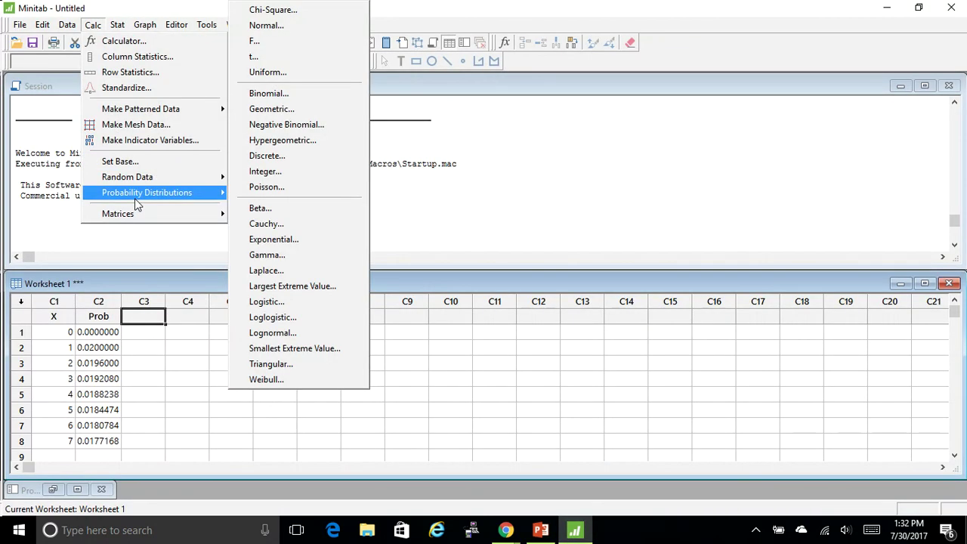
pyautogui.click(271, 108)
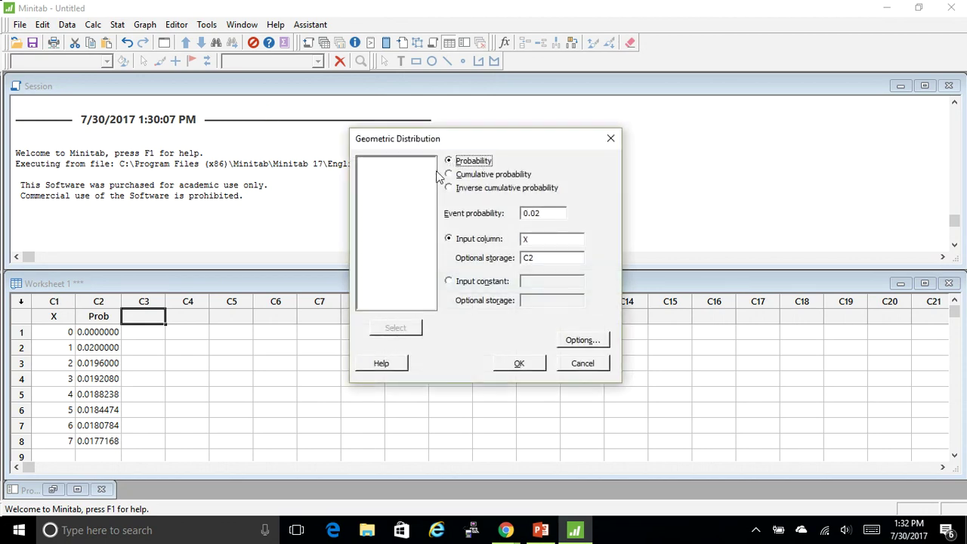
pyautogui.click(448, 175)
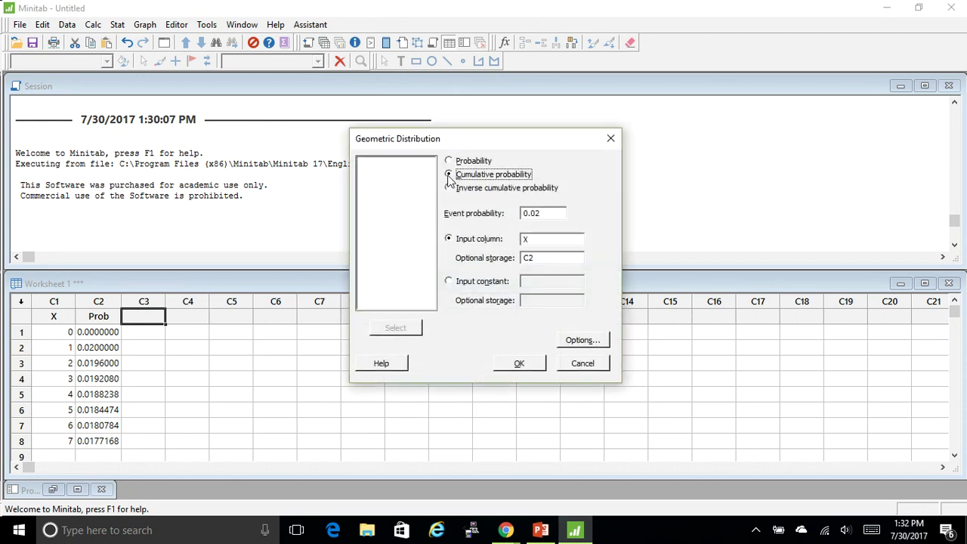
pyautogui.click(517, 363)
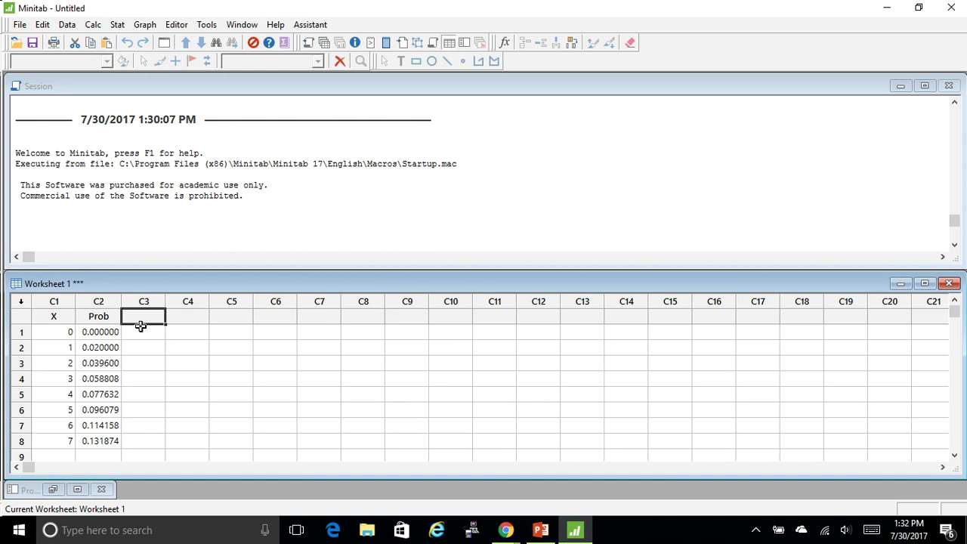
# Step: Store the cumulative geometric probabilities for X in column C3 instead of C2
pyautogui.click(92, 25)
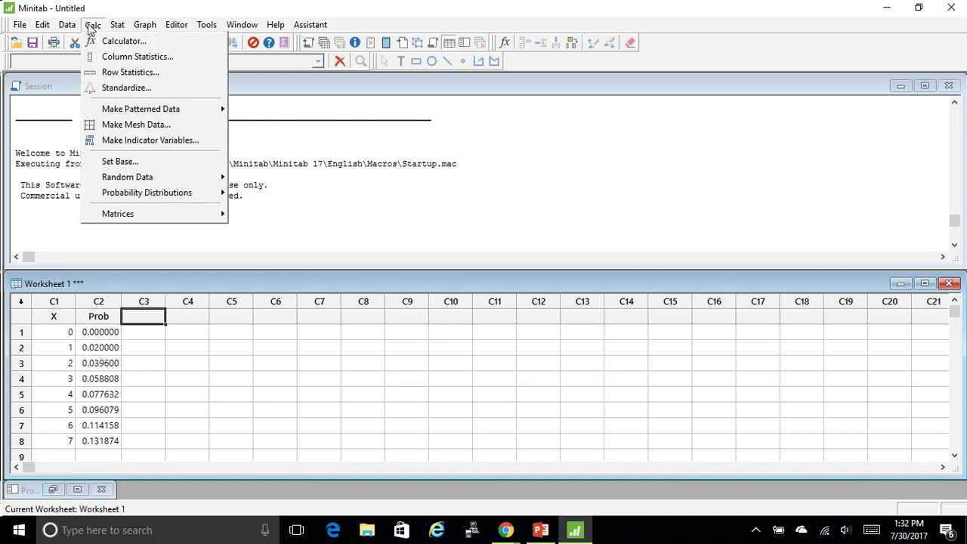
pyautogui.moveTo(151, 193)
pyautogui.click(275, 121)
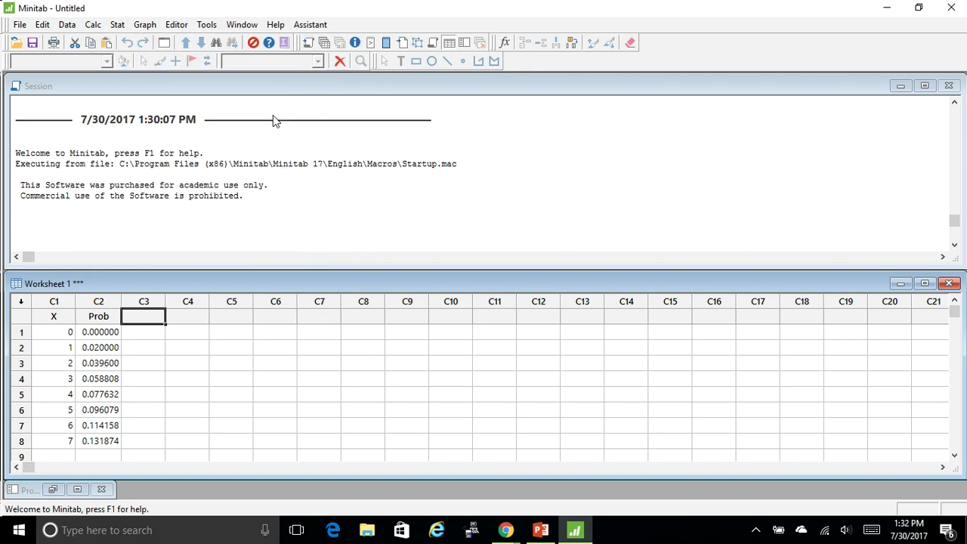
pyautogui.click(533, 257)
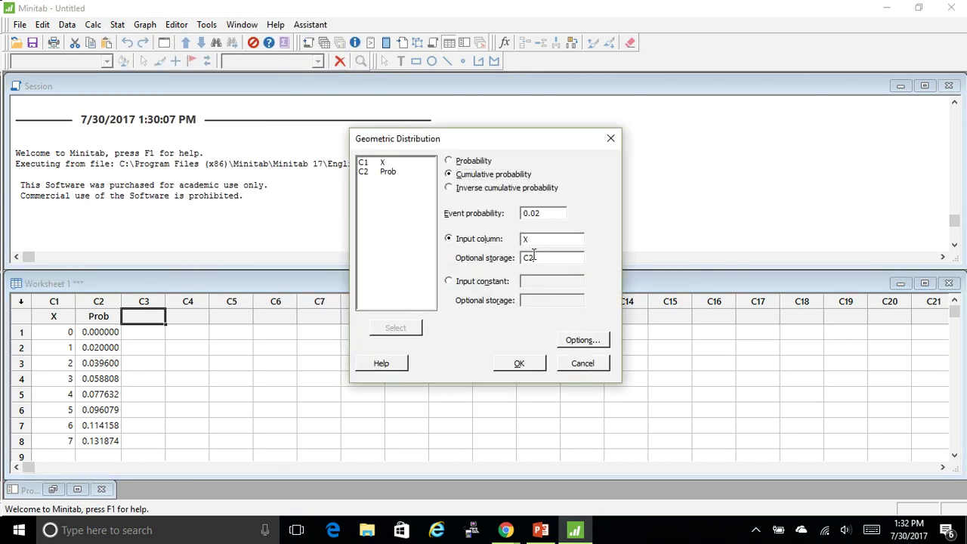
pyautogui.press('BackSpace')
pyautogui.write('3')
pyautogui.click(521, 363)
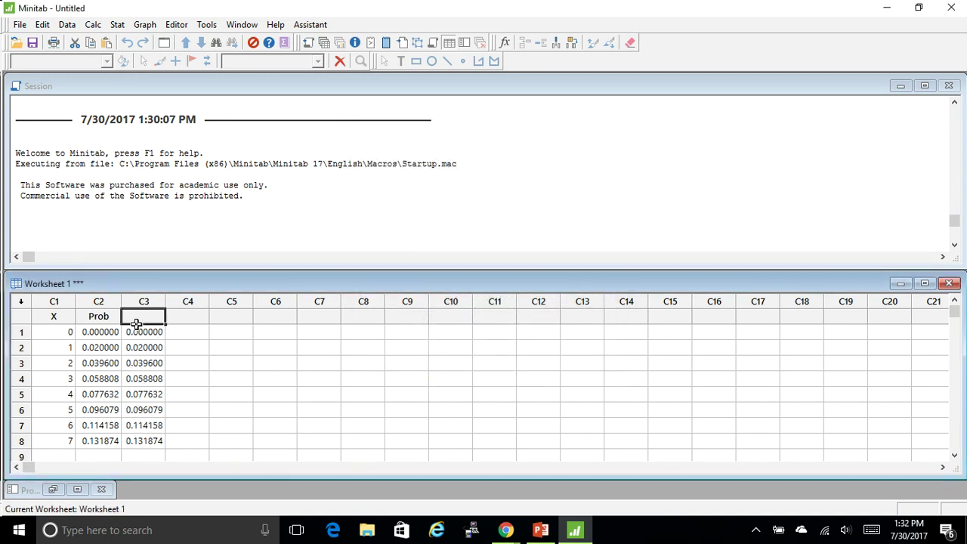
# Step: Name column C3 'C Prob'
pyautogui.click(136, 323)
pyautogui.write('C Prob')
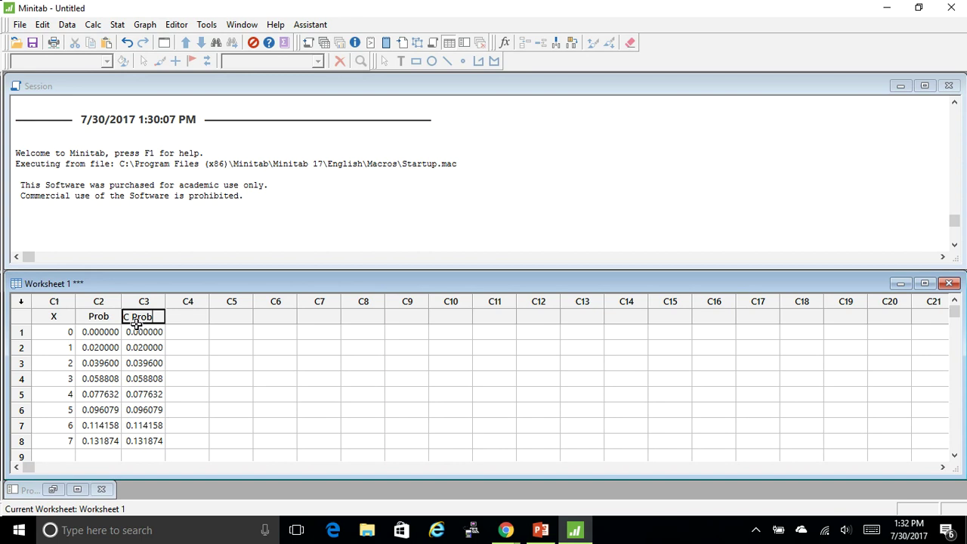
pyautogui.click(96, 317)
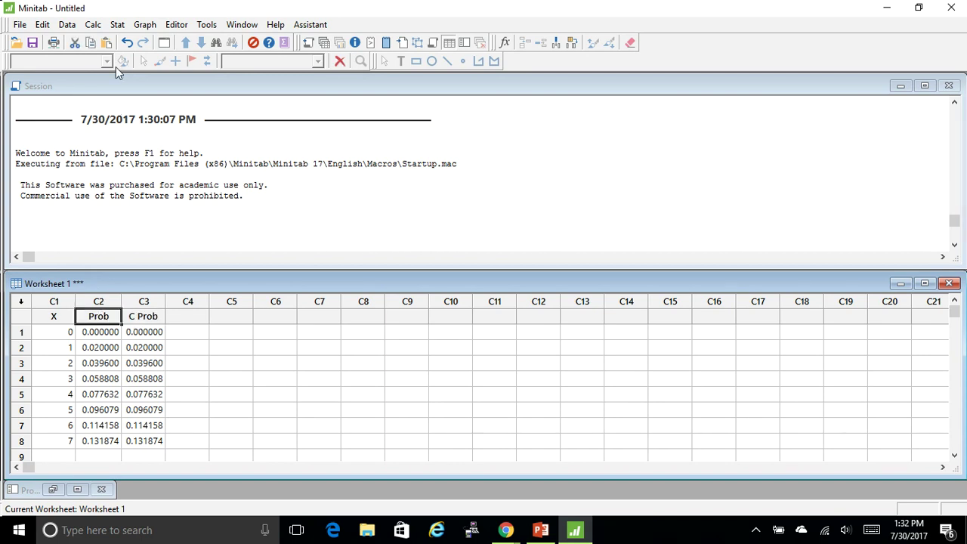
# Step: Recompute exact geometric probabilities (p = 0.02) into C2, giving 0.0177168 at x = 7
pyautogui.click(87, 27)
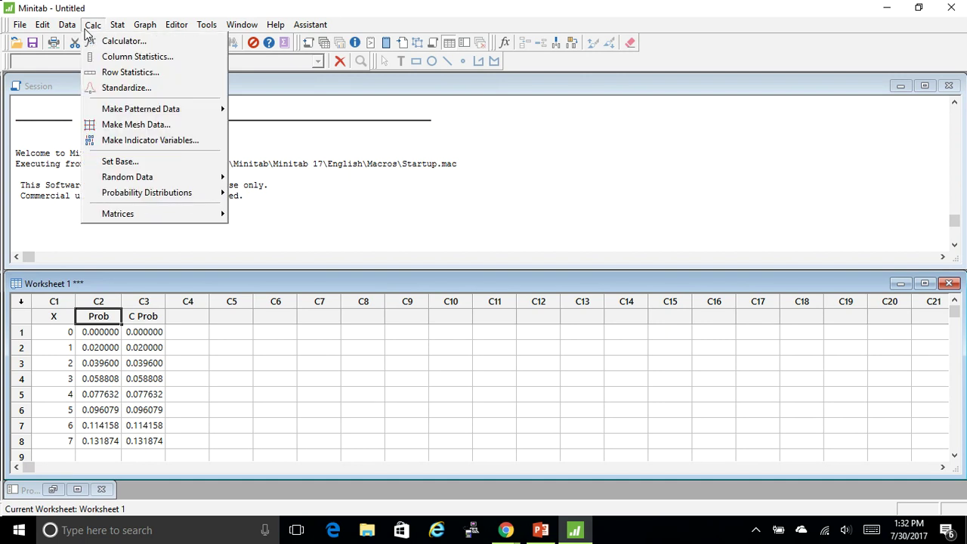
pyautogui.moveTo(138, 191)
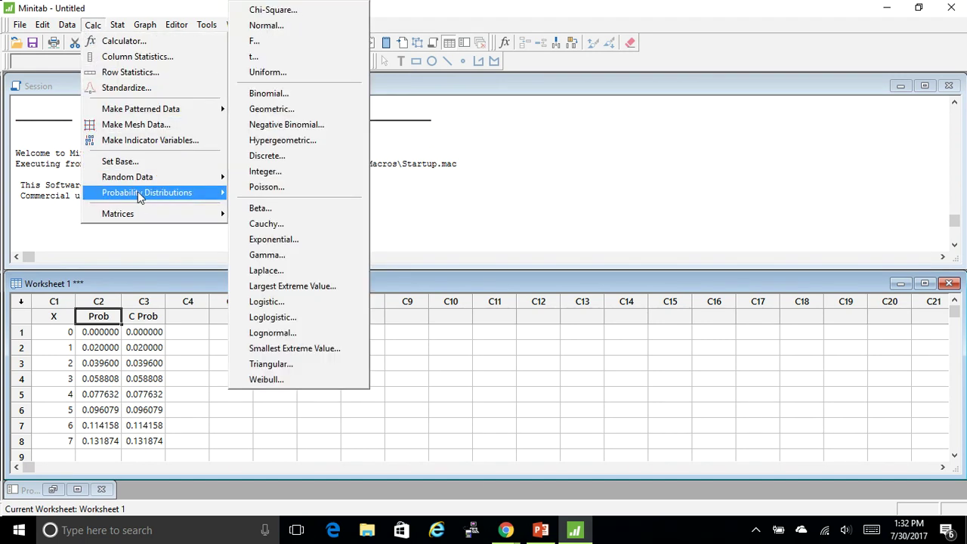
pyautogui.click(272, 110)
pyautogui.click(454, 163)
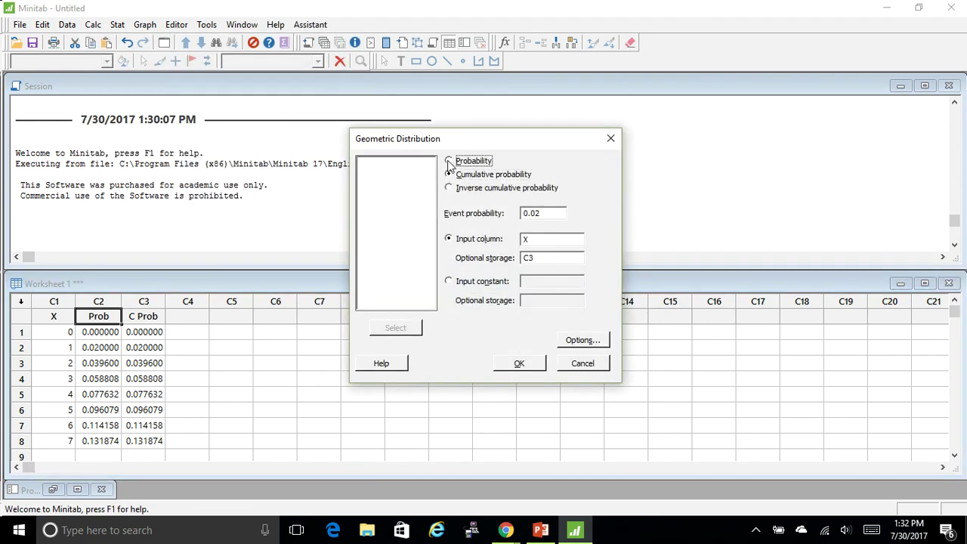
pyautogui.click(556, 258)
pyautogui.press('BackSpace')
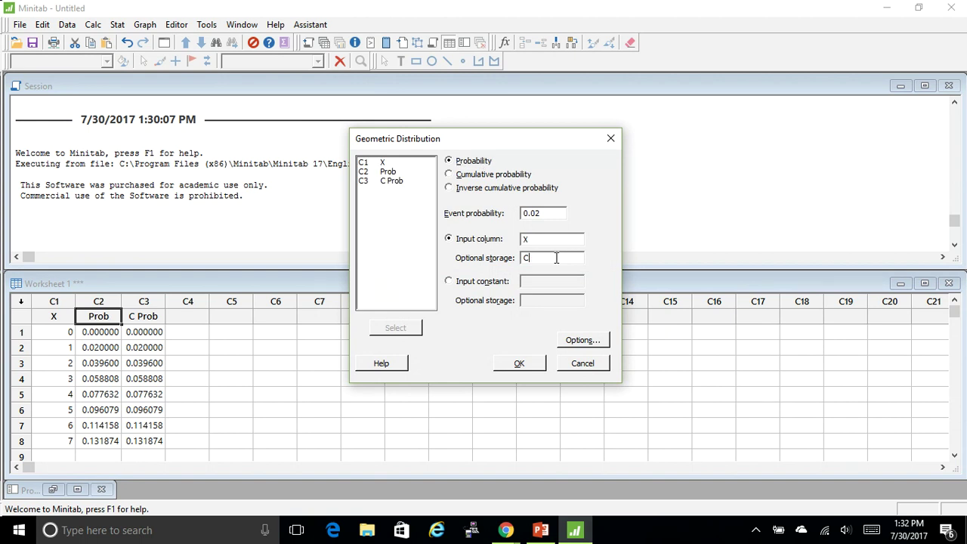
pyautogui.write('2')
pyautogui.click(519, 363)
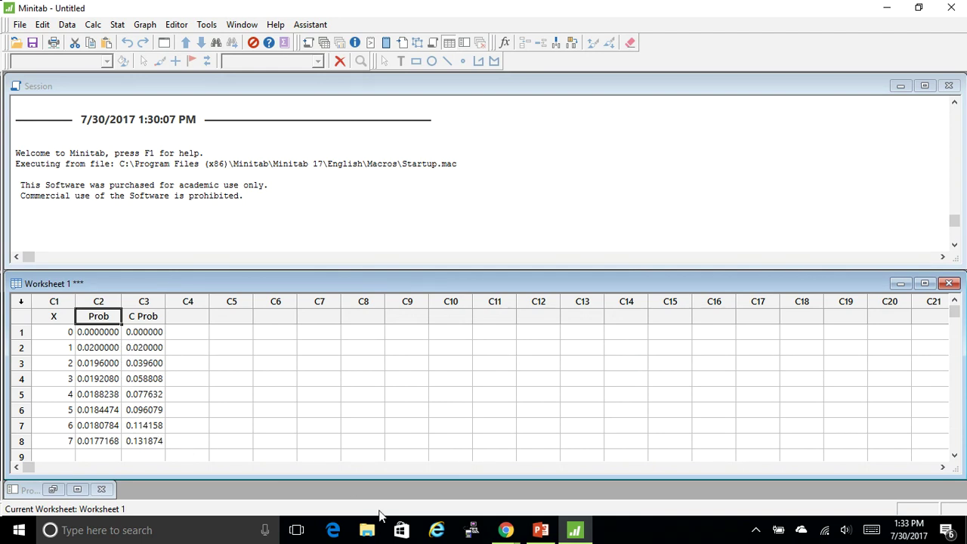
pyautogui.click(540, 530)
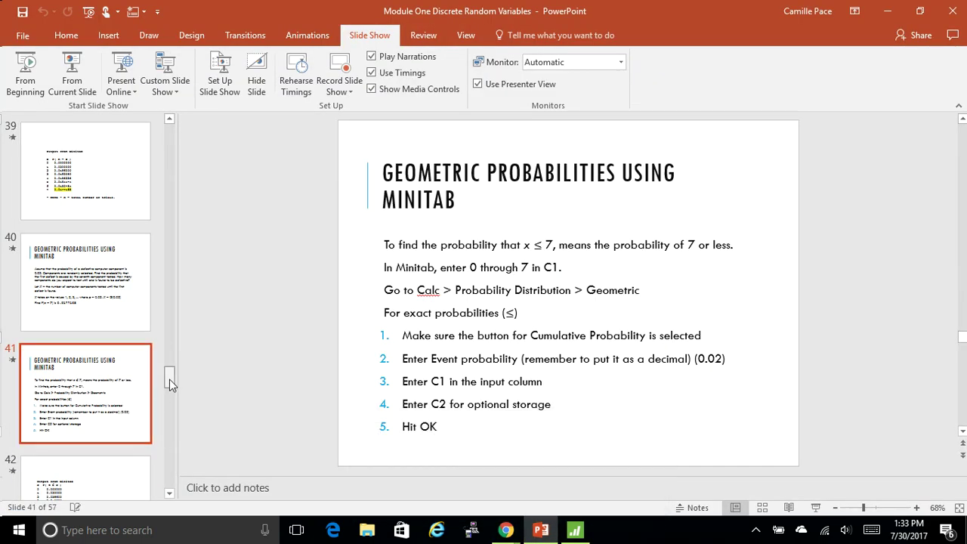
pyautogui.scroll(-3, 169, 381)
pyautogui.click(106, 353)
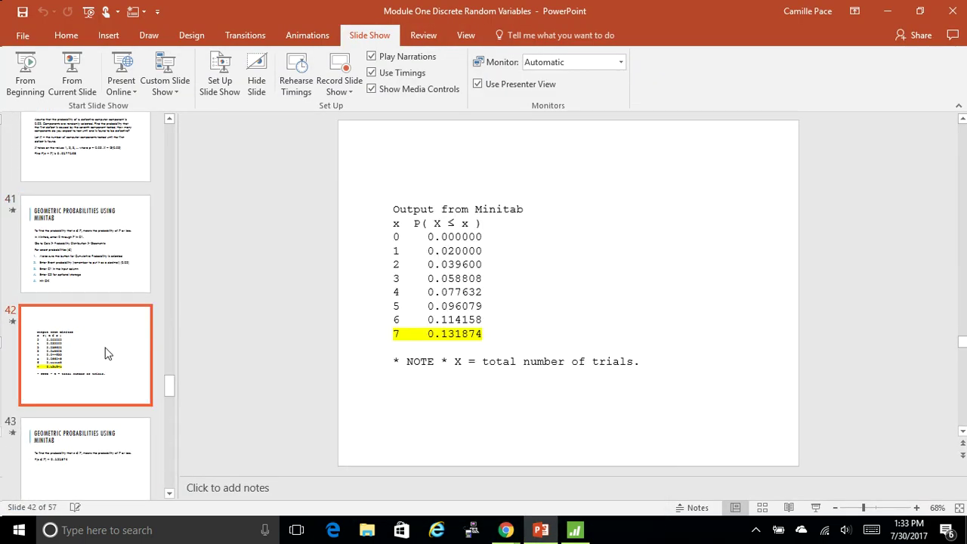
pyautogui.click(85, 283)
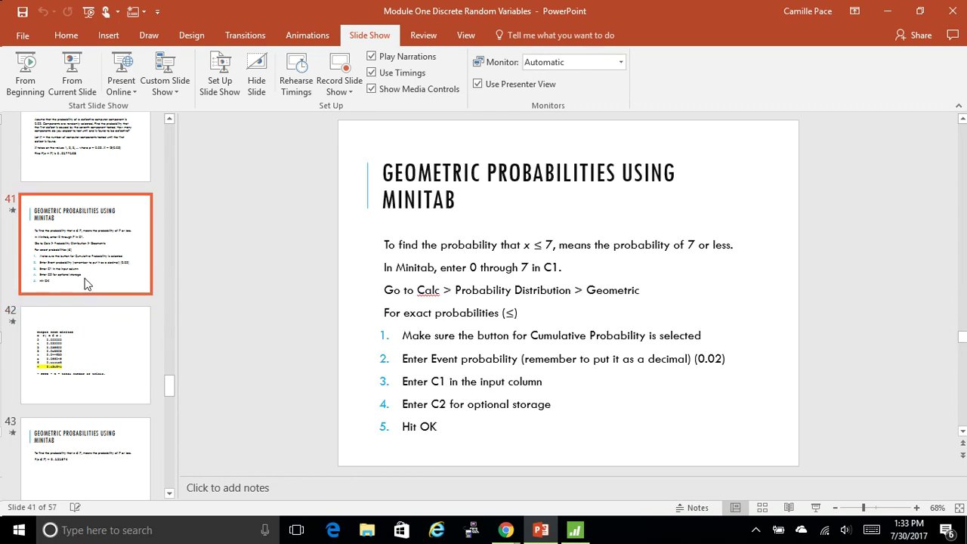
pyautogui.click(85, 376)
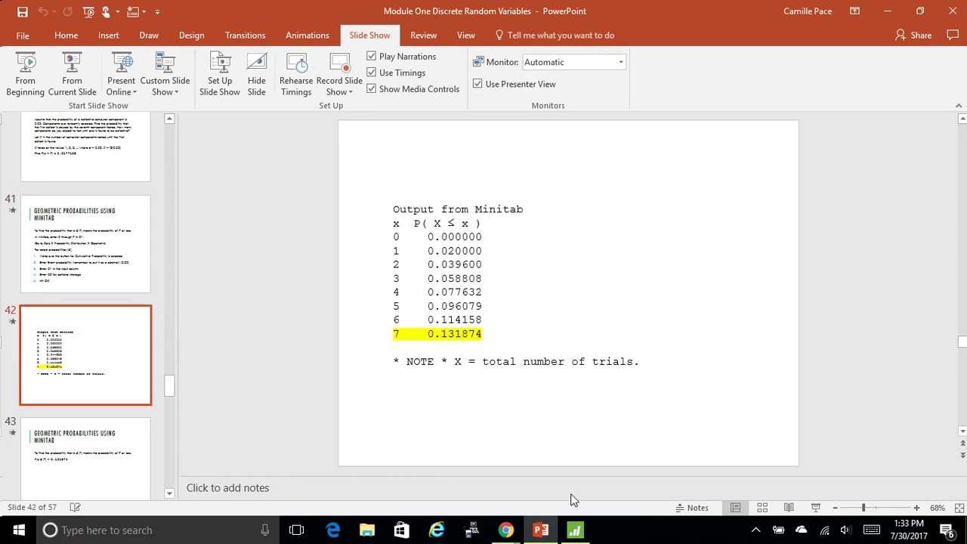
pyautogui.click(575, 529)
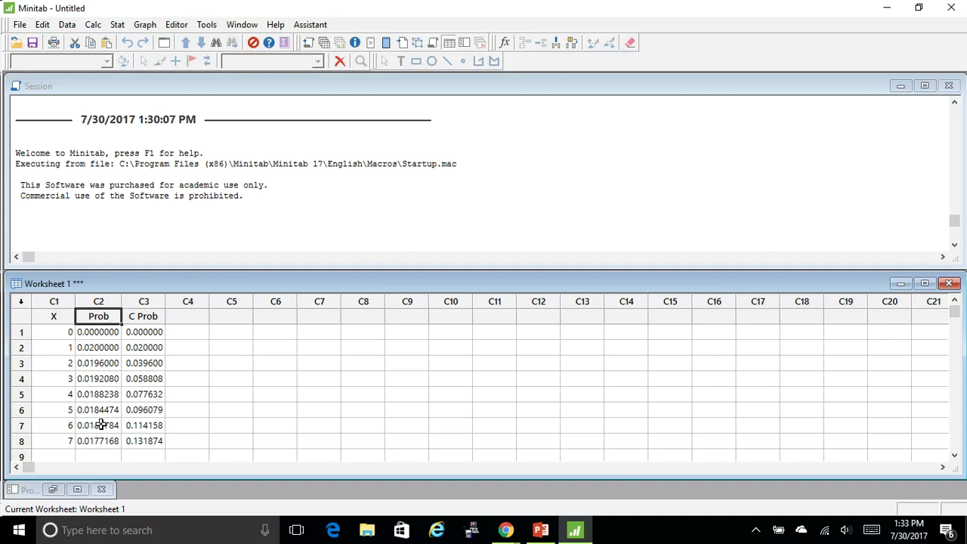
pyautogui.click(91, 445)
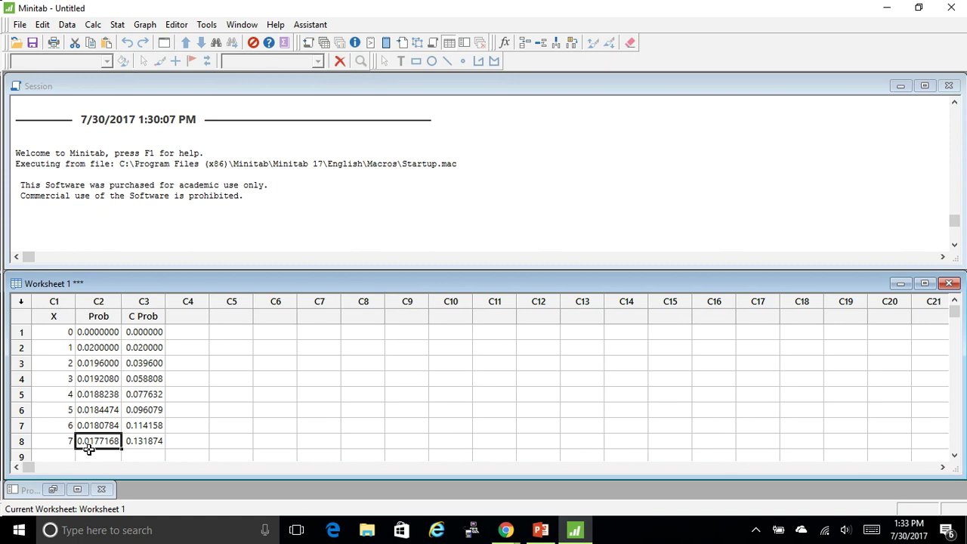
pyautogui.click(148, 443)
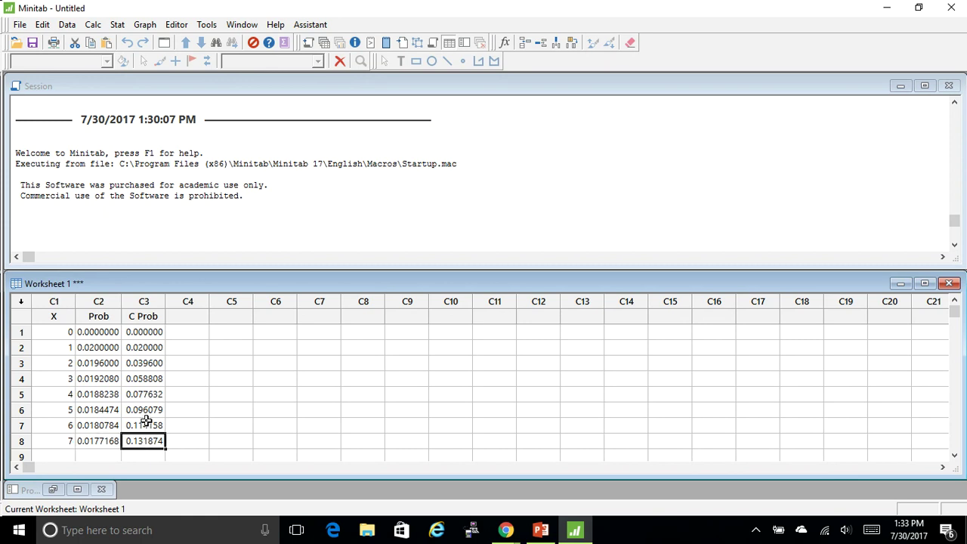